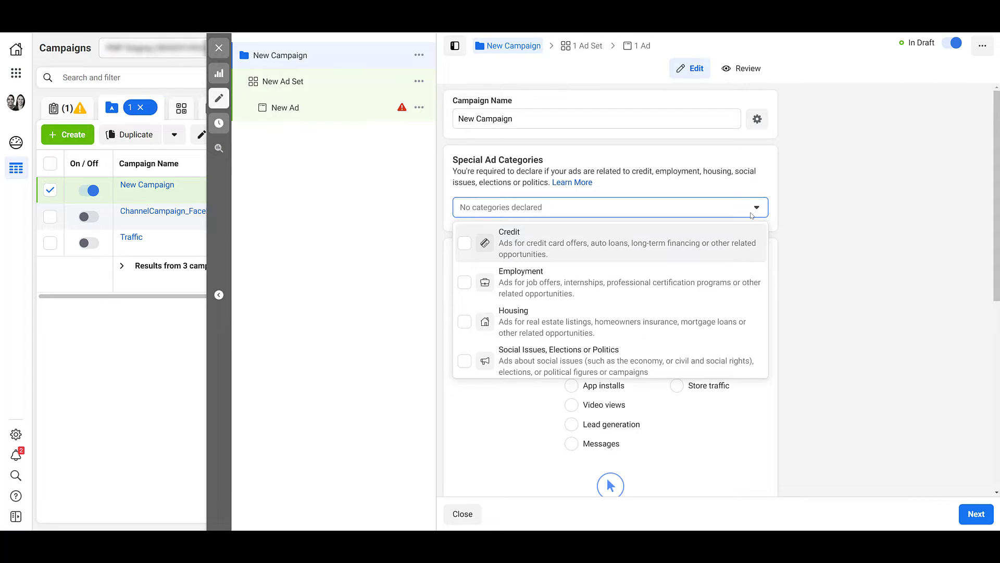
Declare Credit as the campaign's special ad category, keep the Traffic objective, and continue to the ad set settings.
click(728, 252)
click(882, 291)
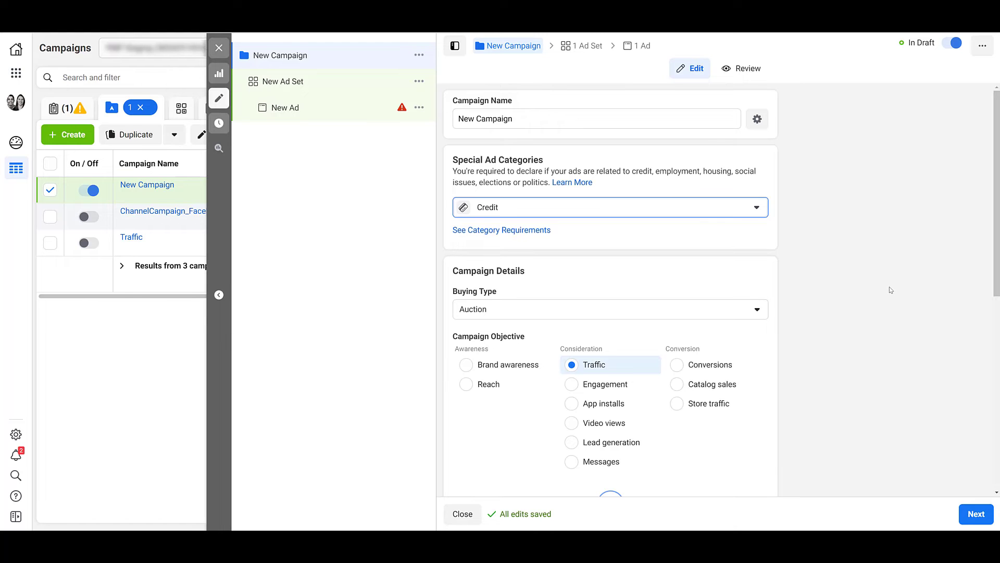
scroll(892, 285, down, 5)
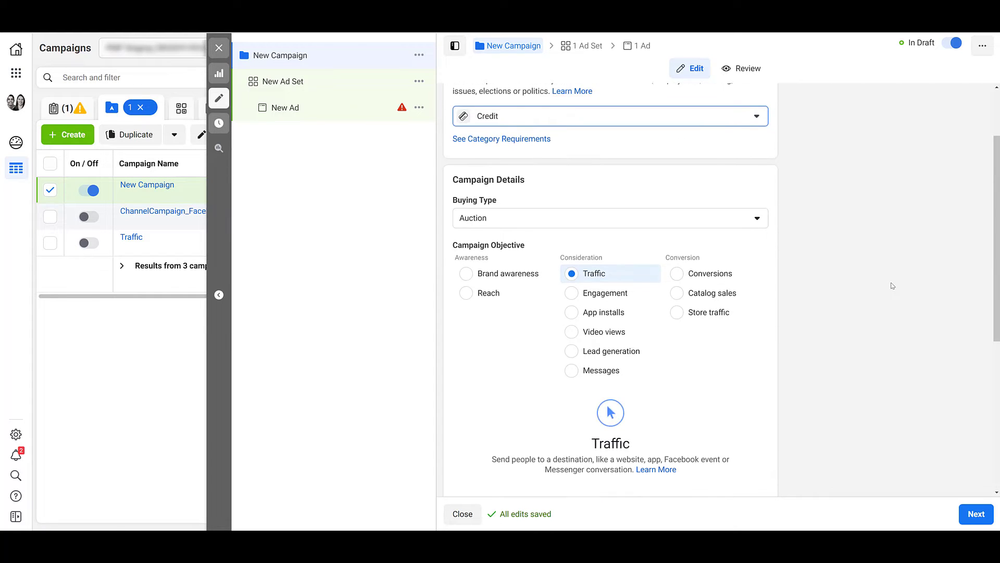
scroll(892, 286, down, 2)
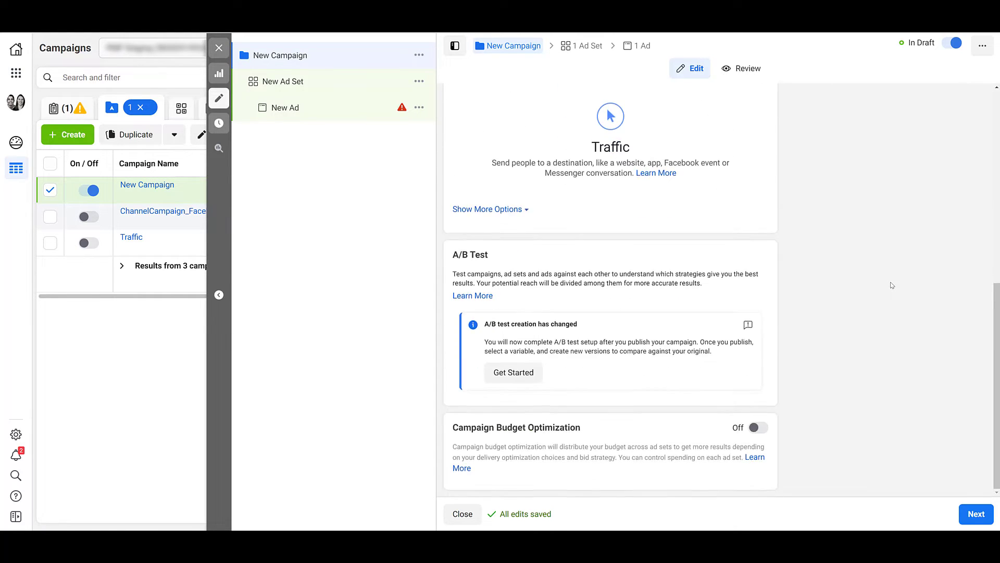
click(983, 517)
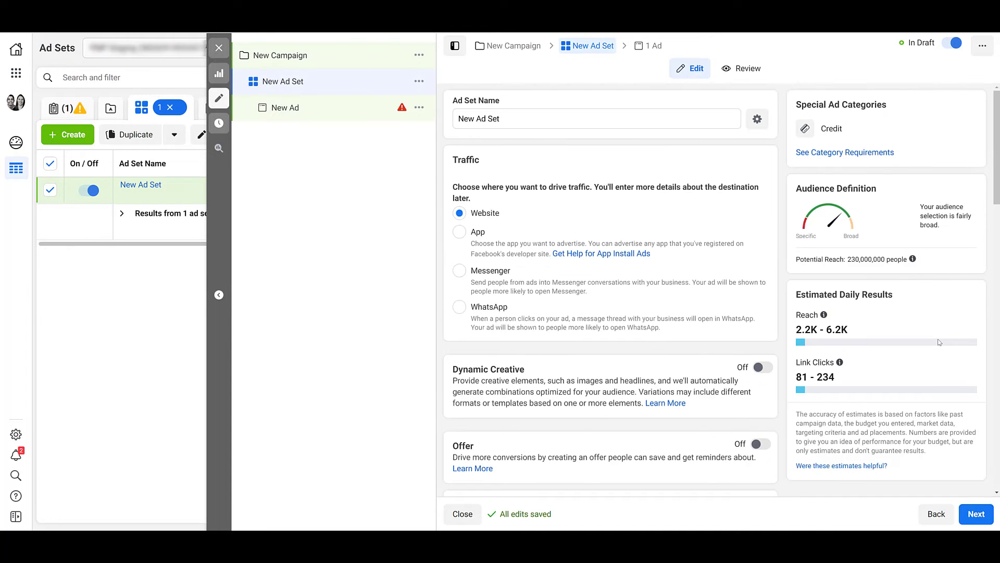
Show the existing audiences available for the ad set's Custom Audiences.
scroll(703, 275, down, 6)
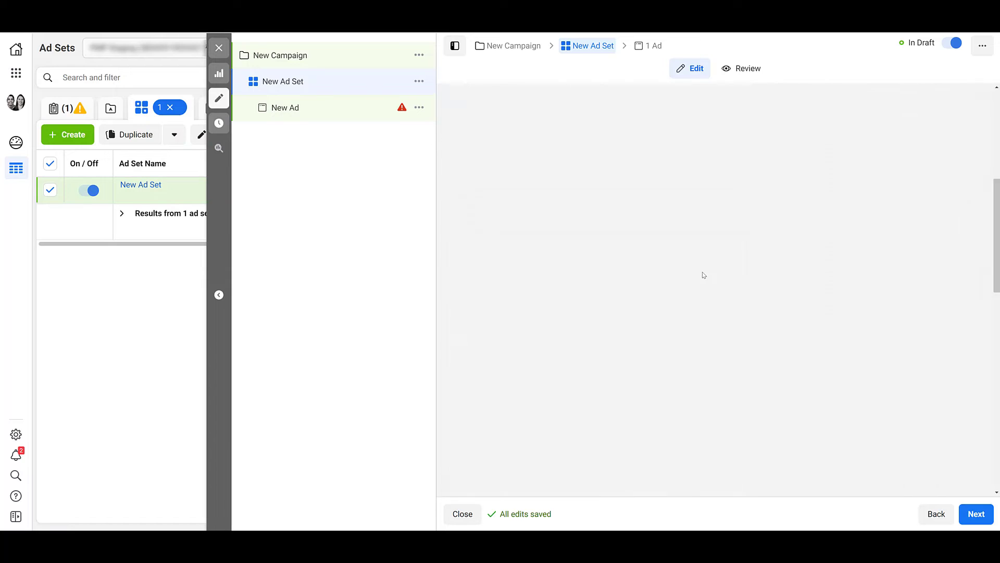
scroll(703, 275, down, 2)
click(587, 320)
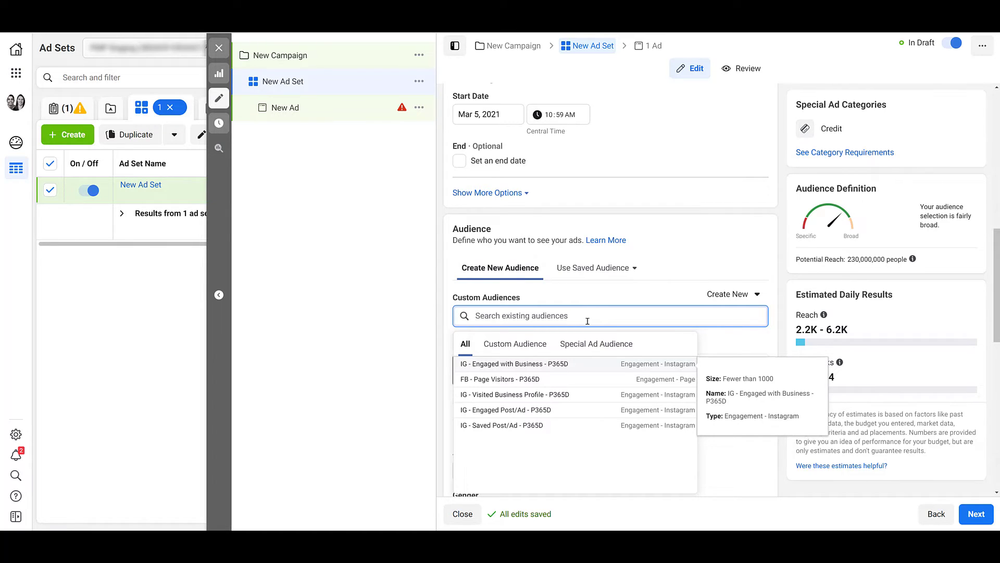
Switch to the Audiences page and start a new Special Ad Audience with IG - Engaged Post/Ad - P365D as its source.
click(16, 73)
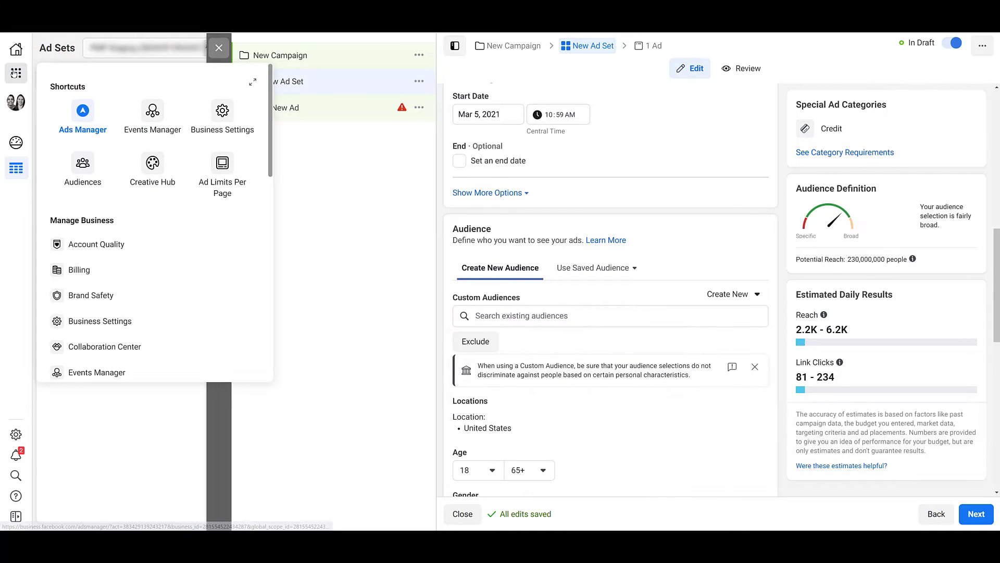
click(83, 166)
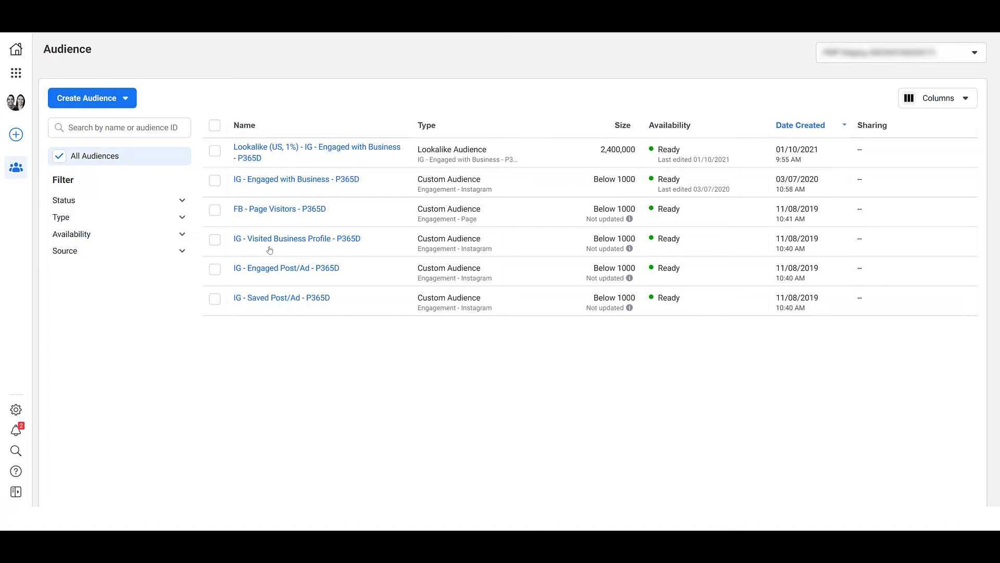
click(126, 104)
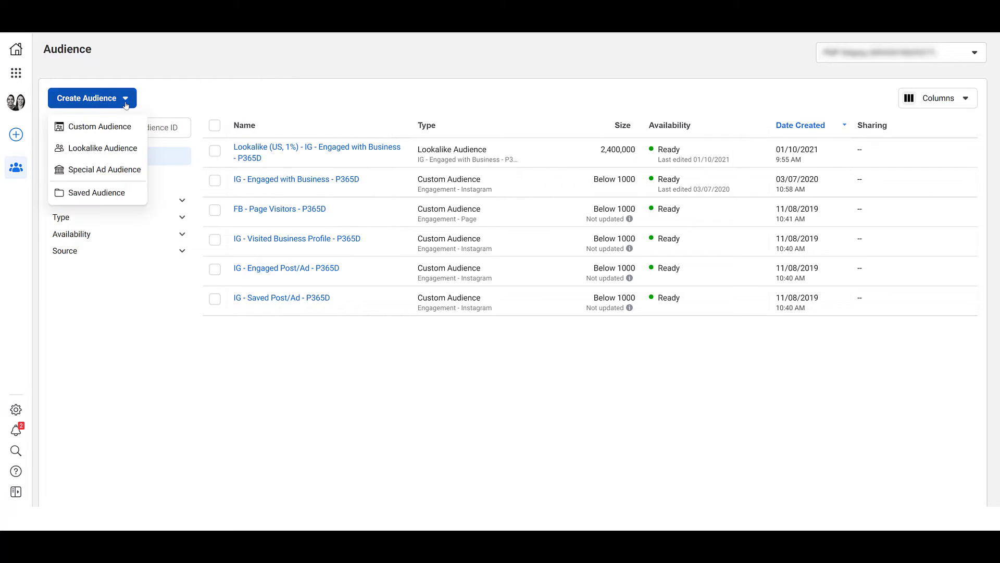
click(126, 175)
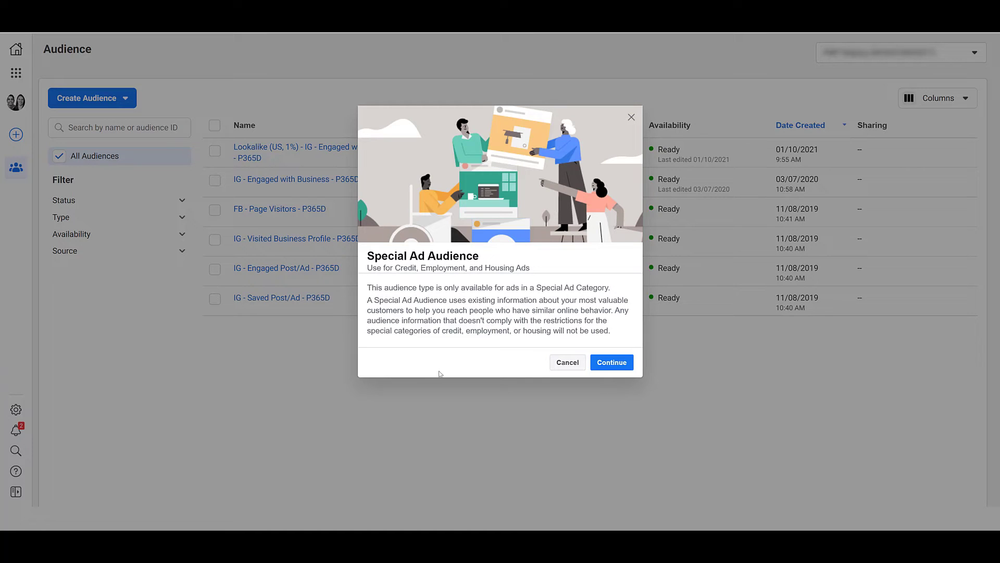
click(606, 363)
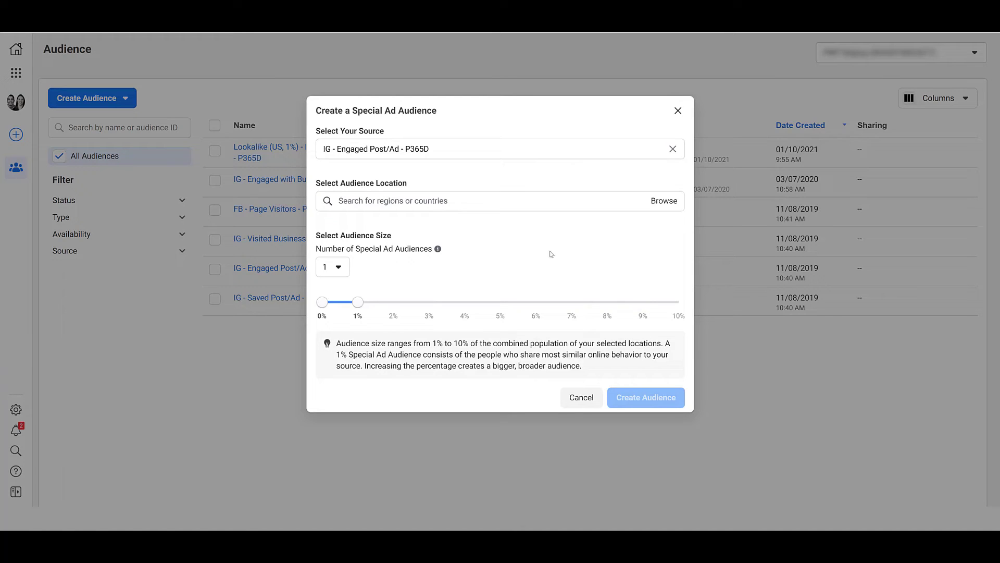
Set the Special Ad Audience's location to United States.
click(531, 201)
text(u)
click(427, 314)
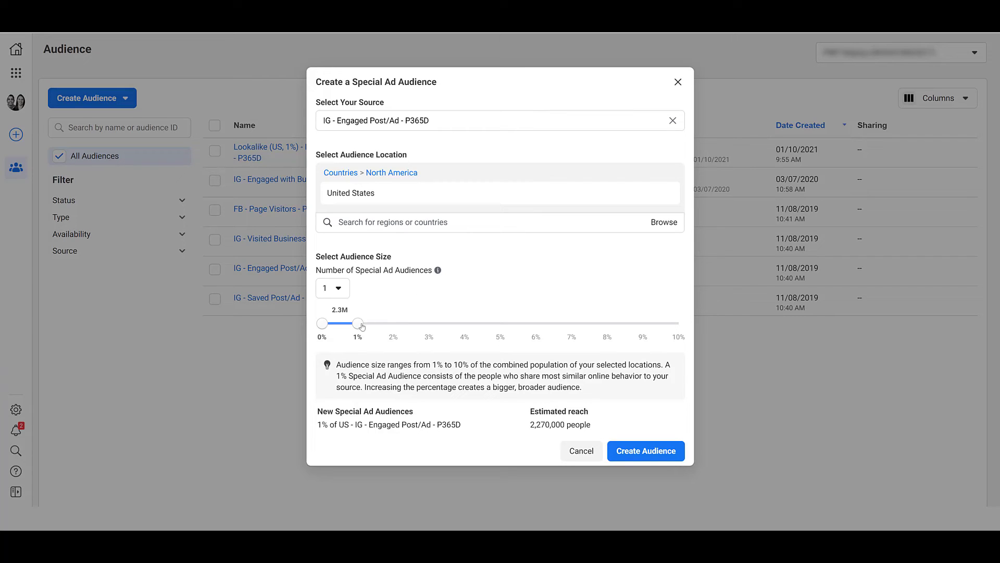
Try audience size ranges of 0% to 10% and 6% to 10% for the Special Ad Audience.
drag(360, 327, 678, 326)
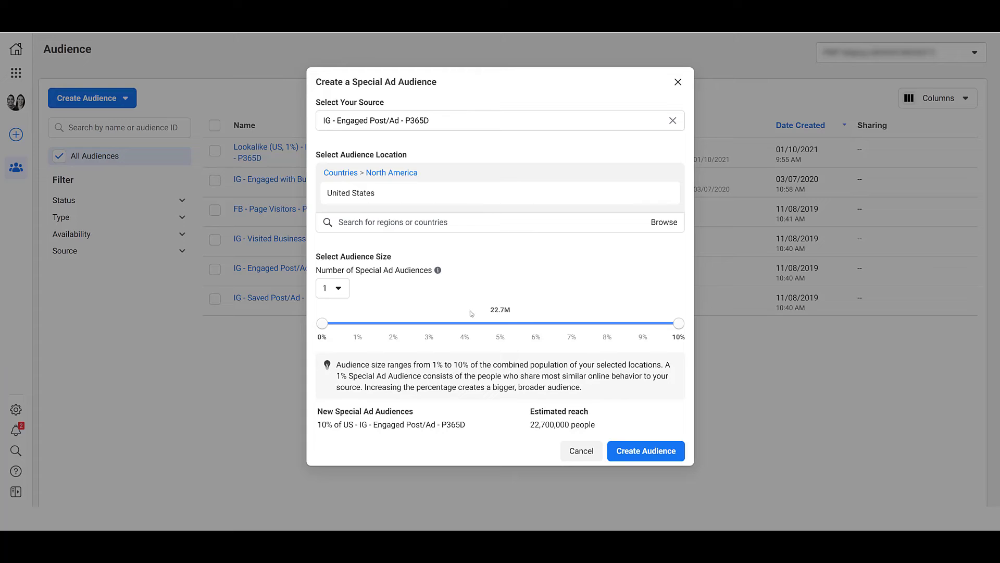
drag(326, 328, 538, 323)
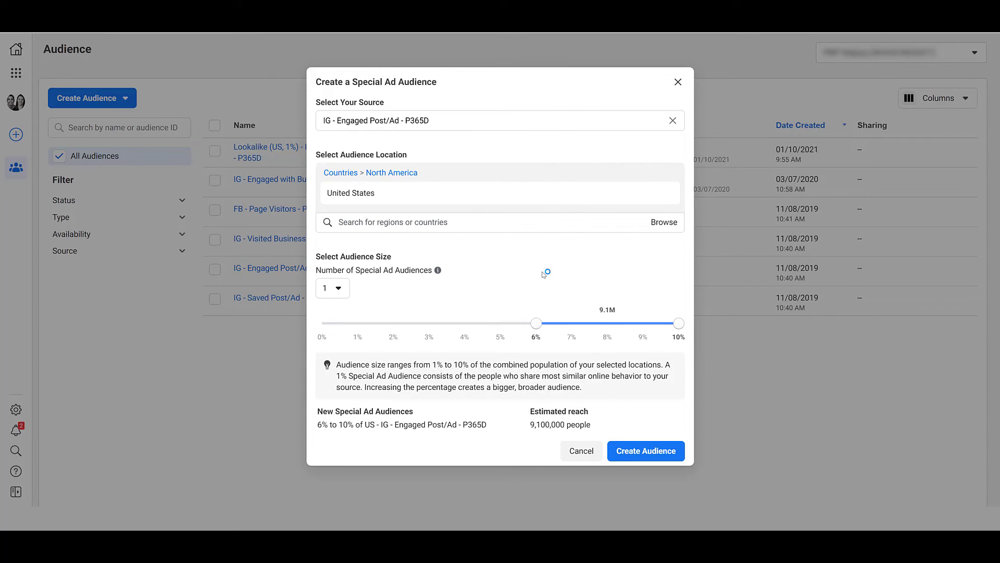
drag(537, 327, 286, 340)
Set the audience size to 1% and create the Special Ad Audience.
drag(678, 324, 357, 324)
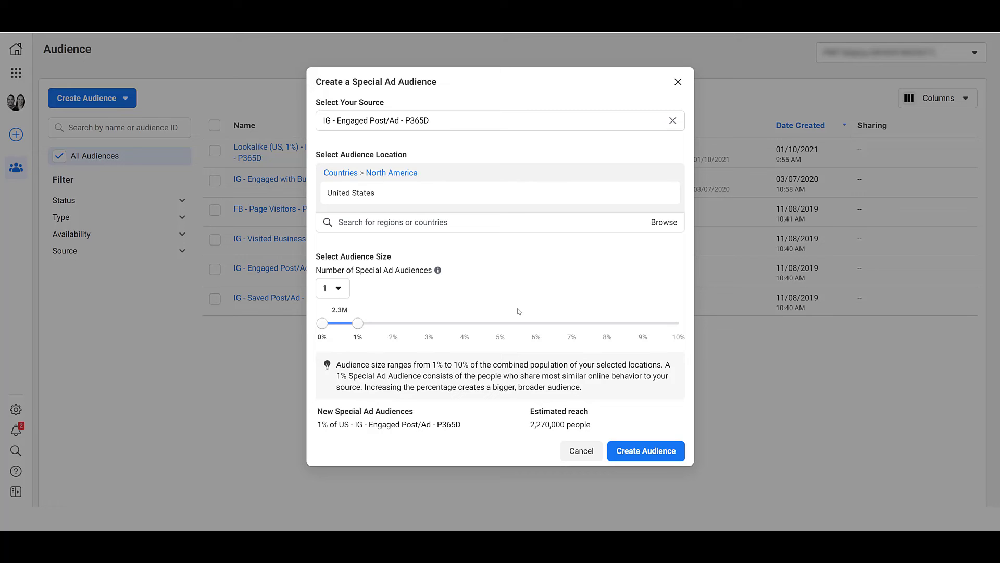
click(646, 451)
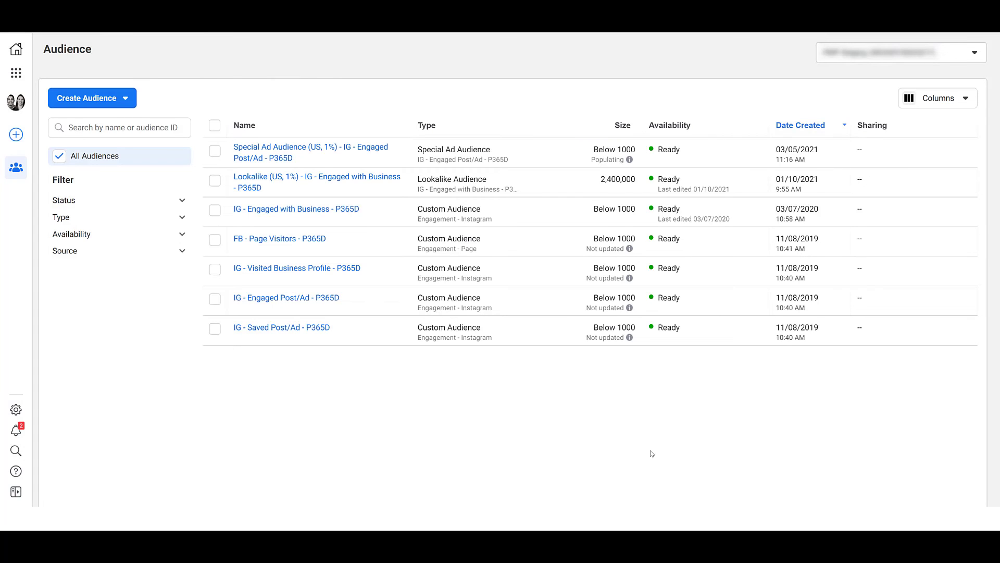
Return to the draft ad set in Ads Manager and list only the Special Ad Audiences available under Custom Audiences.
click(16, 73)
click(83, 110)
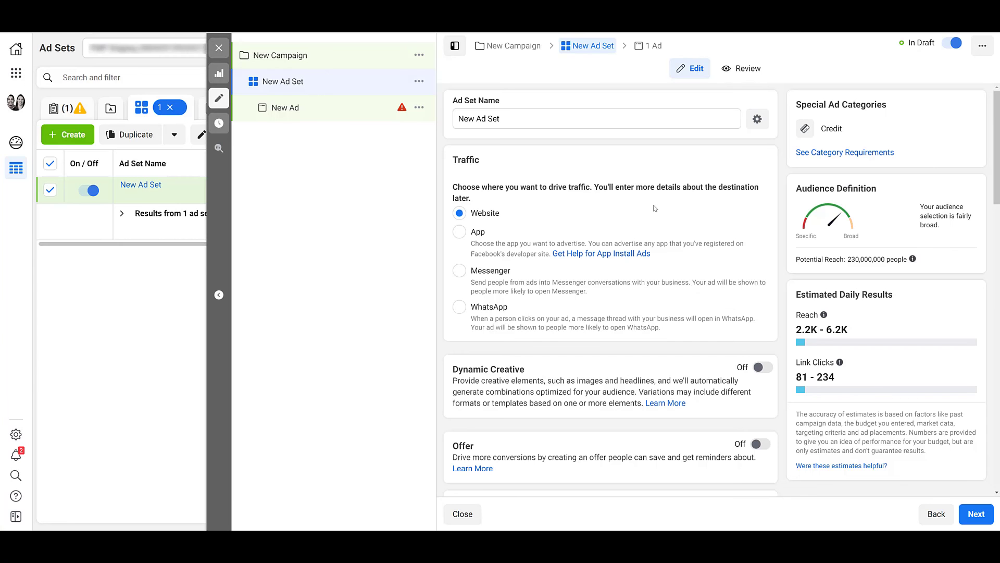
scroll(654, 209, down, 8)
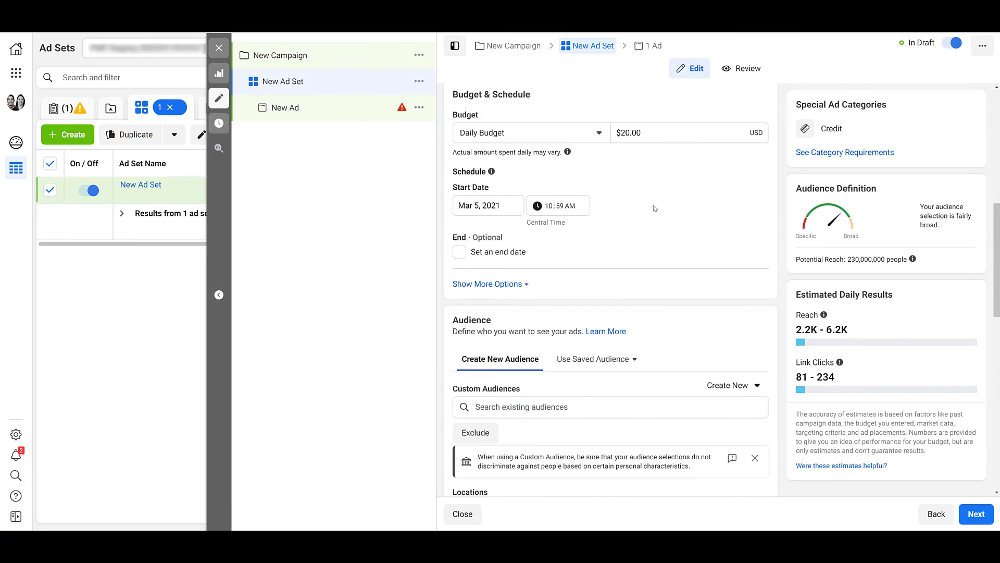
scroll(655, 208, down, 5)
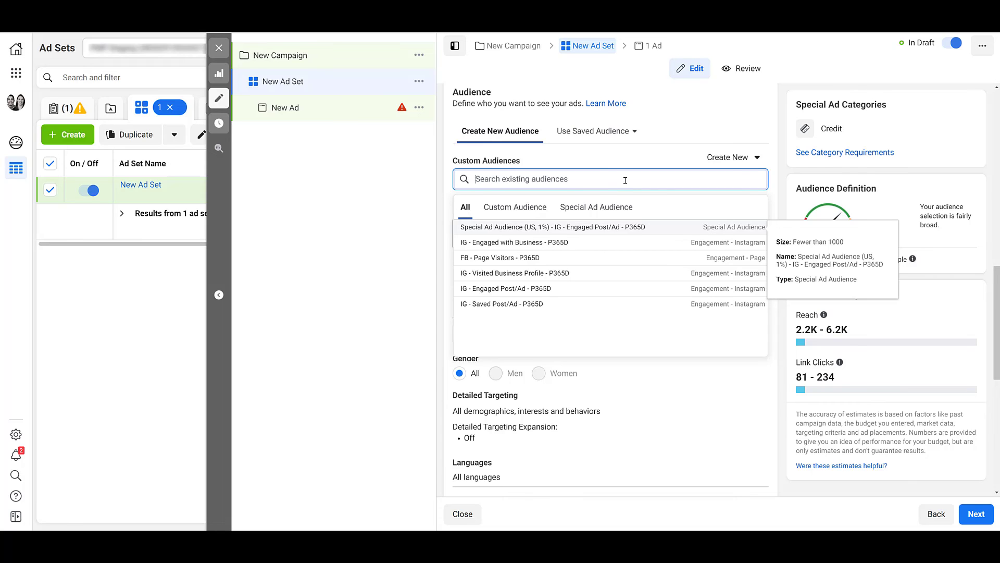
click(610, 211)
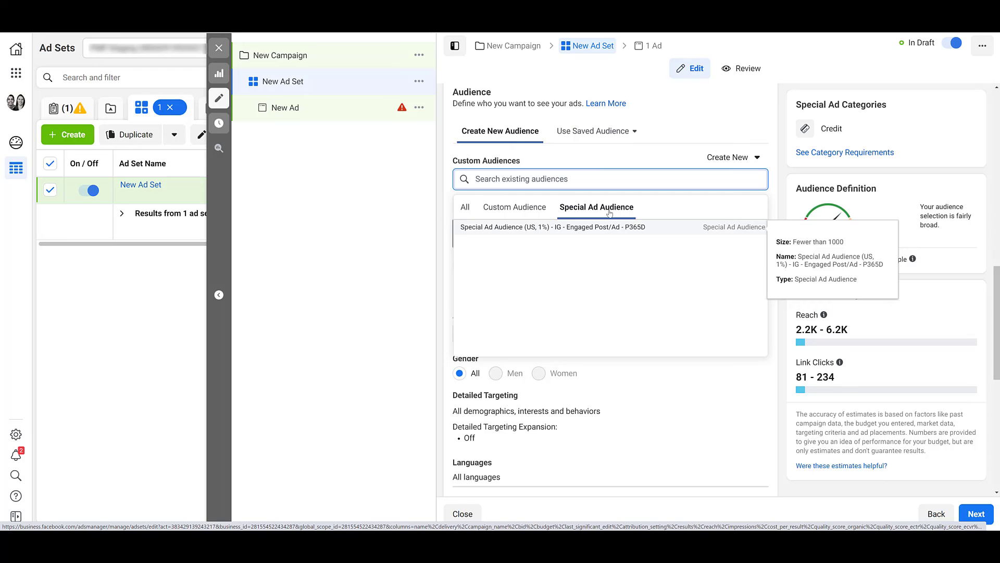
Review the Credit category requirements, including audience selection options, creative considerations and other resources.
click(838, 152)
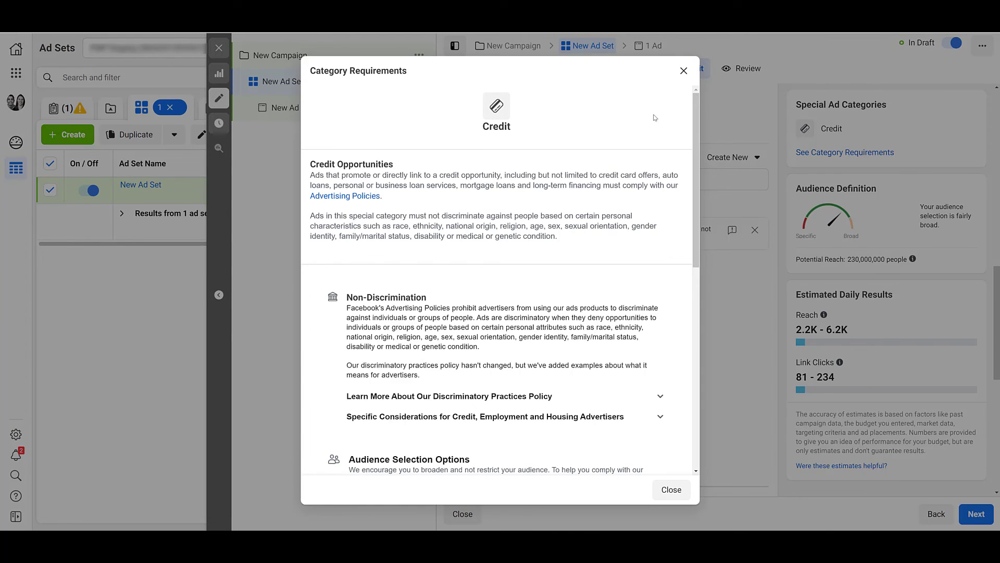
scroll(655, 117, down, 5)
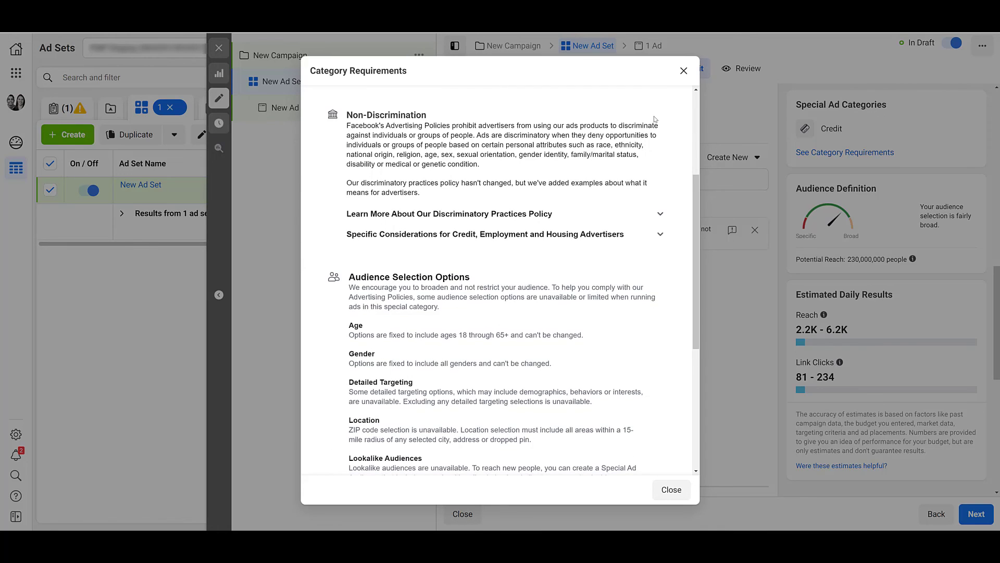
scroll(654, 119, down, 2)
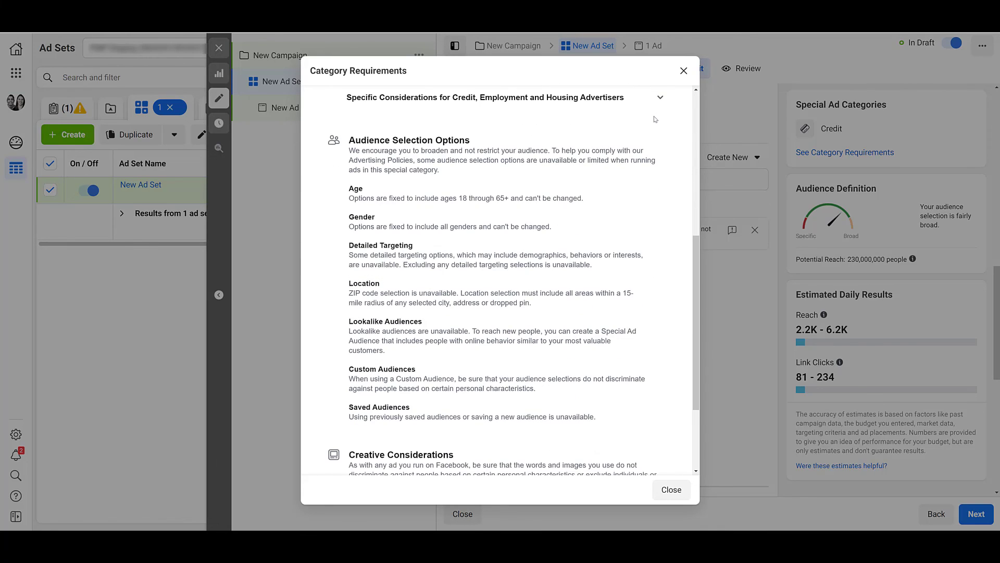
scroll(655, 119, down, 3)
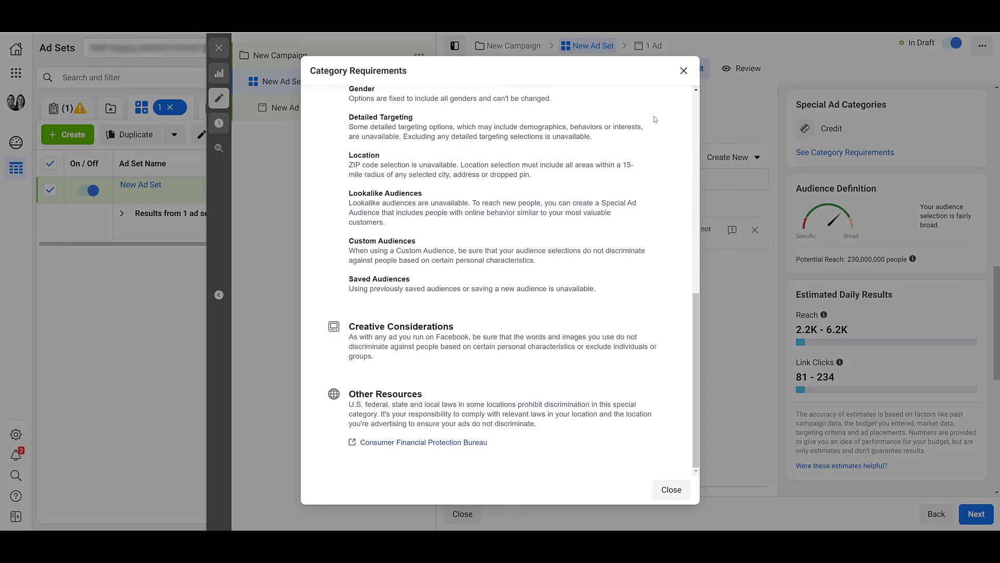